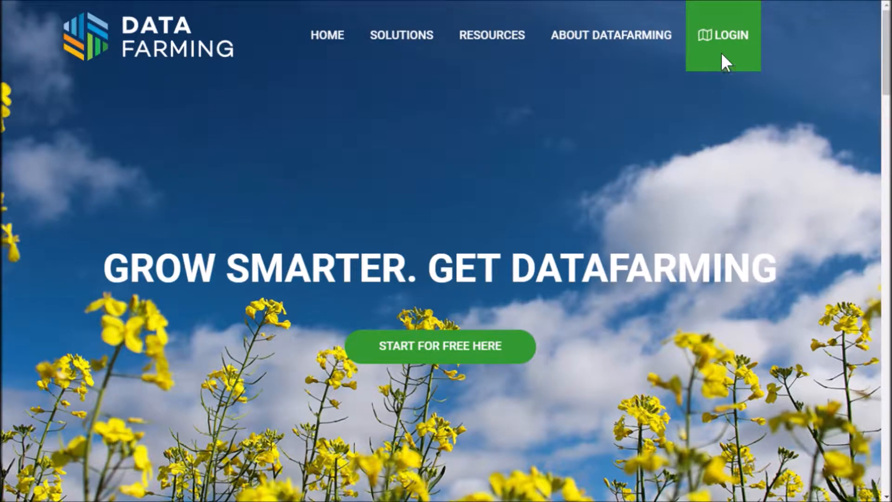
Open the login page for a different account, view the Sign Up form and return to the Log In form.
left_click(738, 39)
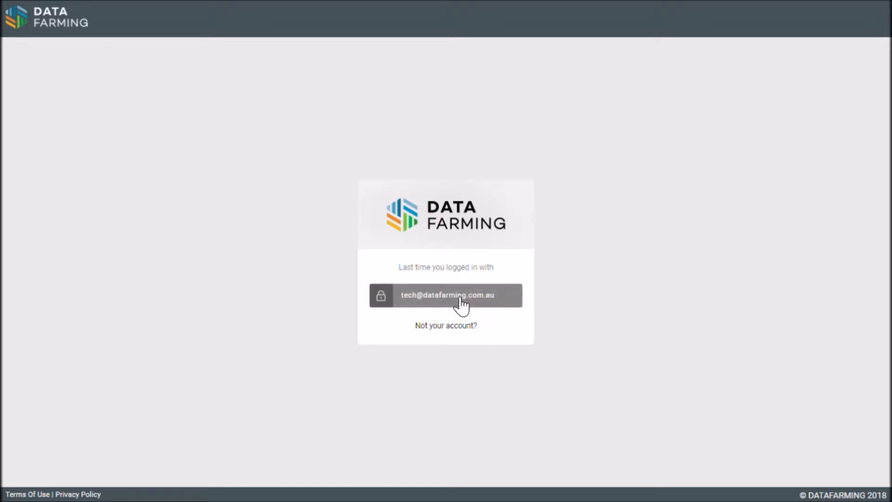
left_click(461, 331)
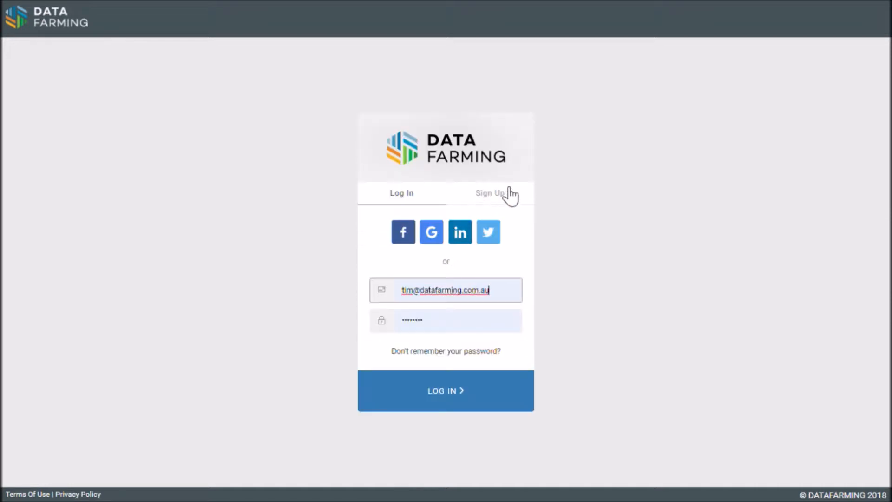
left_click(510, 192)
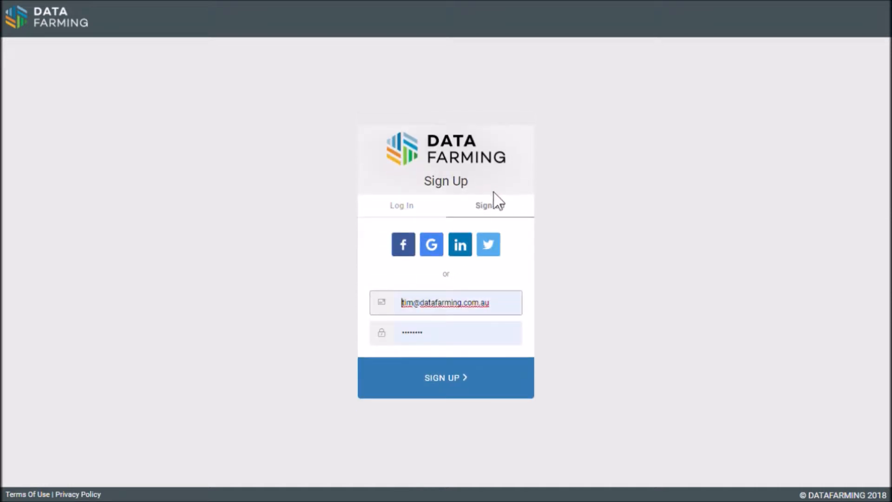
left_click(409, 206)
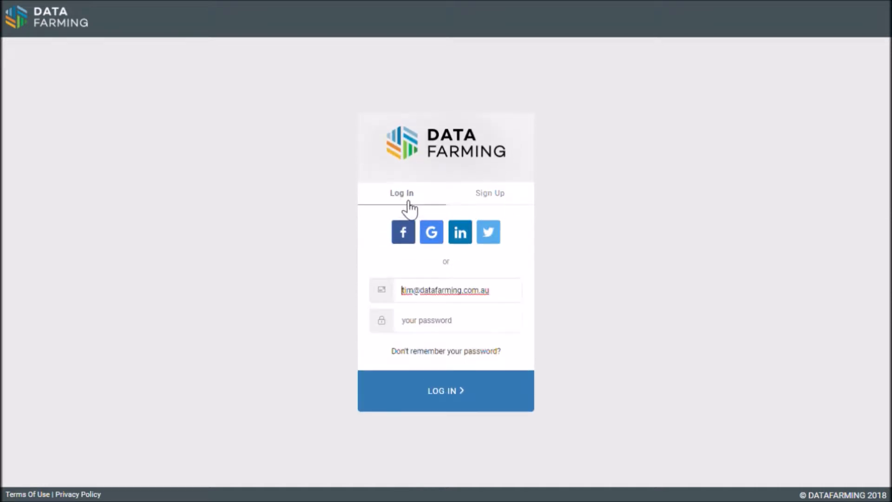
Correct the start of the e-mail address in the login form to the account's e-mail.
left_click(414, 292)
key("BackSpace")
key("BackSpace")
type("ech")
Replace the filled-in password with the account password and log in.
left_click_drag(446, 327, 375, 329)
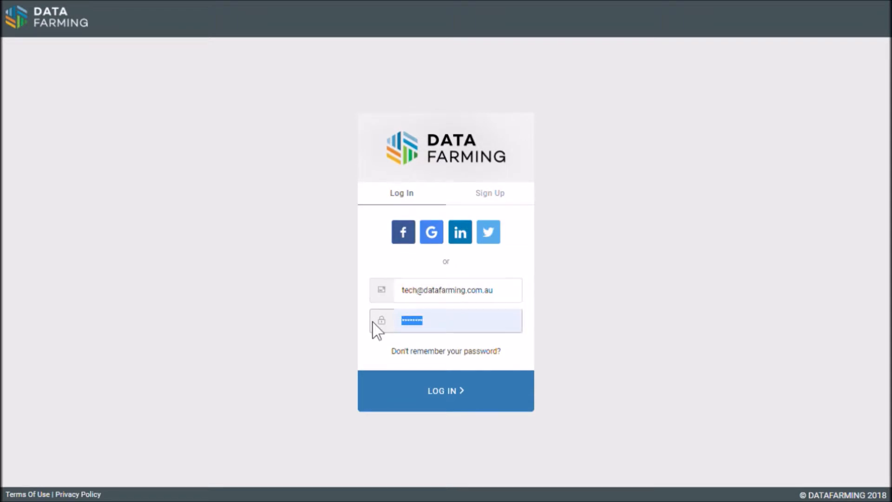
type("•••")
key("BackSpace")
key("BackSpace")
key("BackSpace")
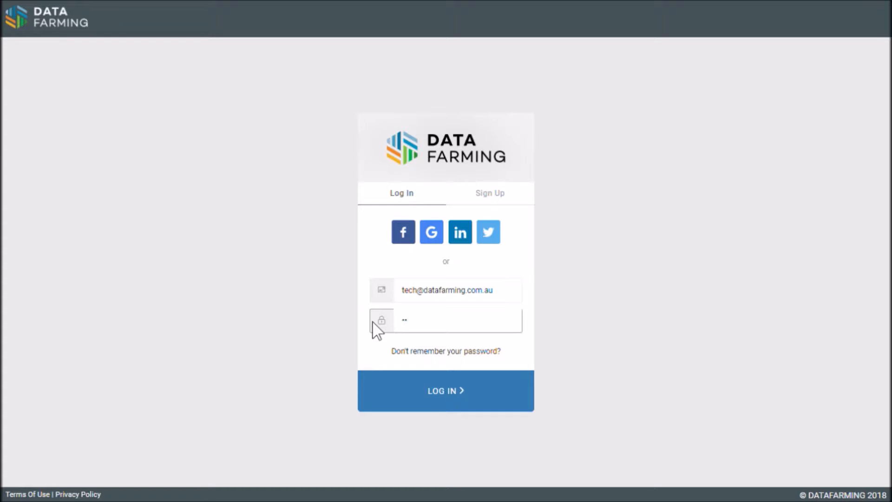
type("•••••••••••")
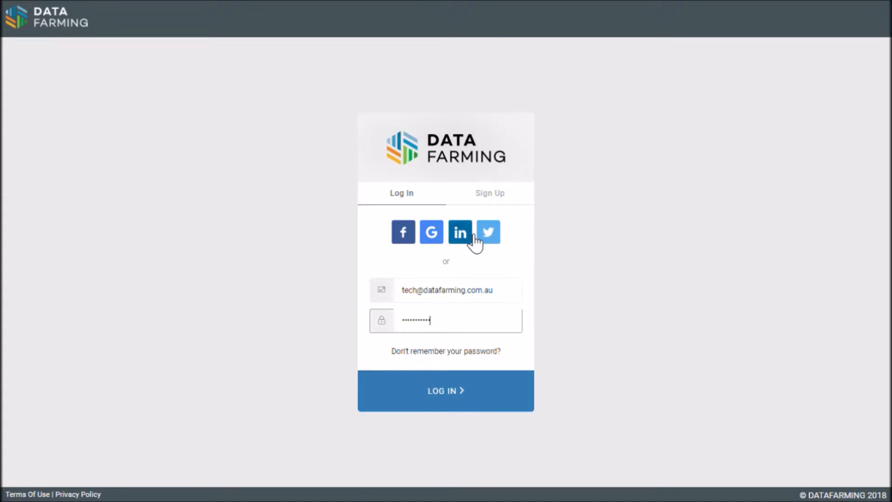
left_click(427, 389)
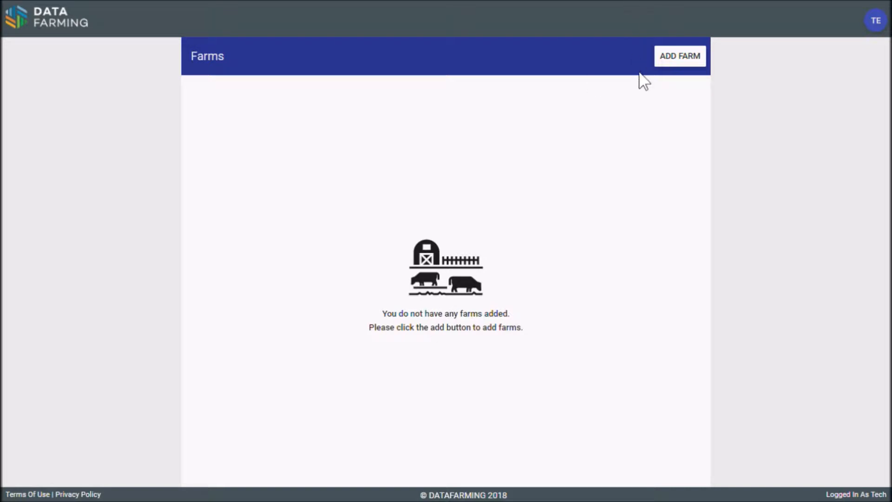
Add a new farm named Farm1.
left_click(679, 61)
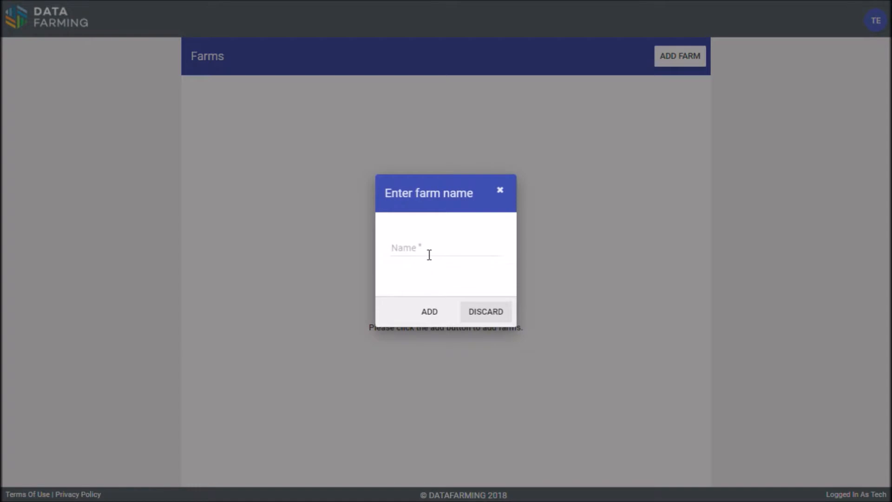
left_click(429, 253)
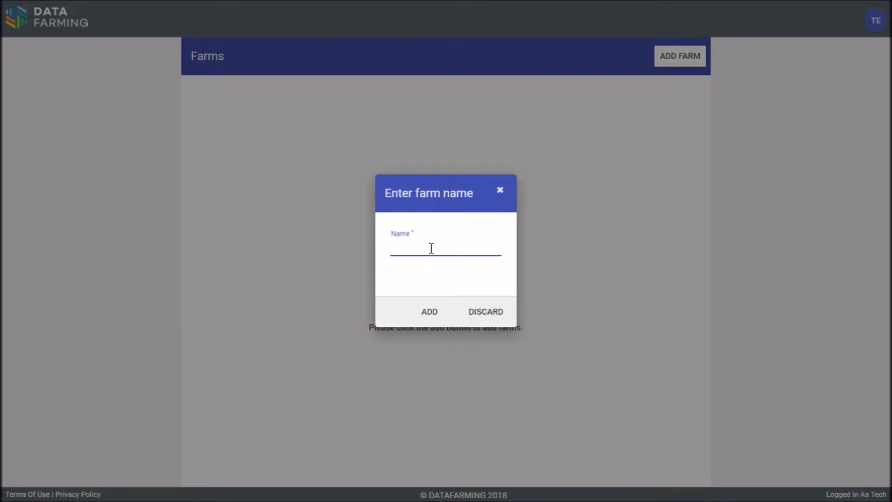
type("Farm 1")
key("Return")
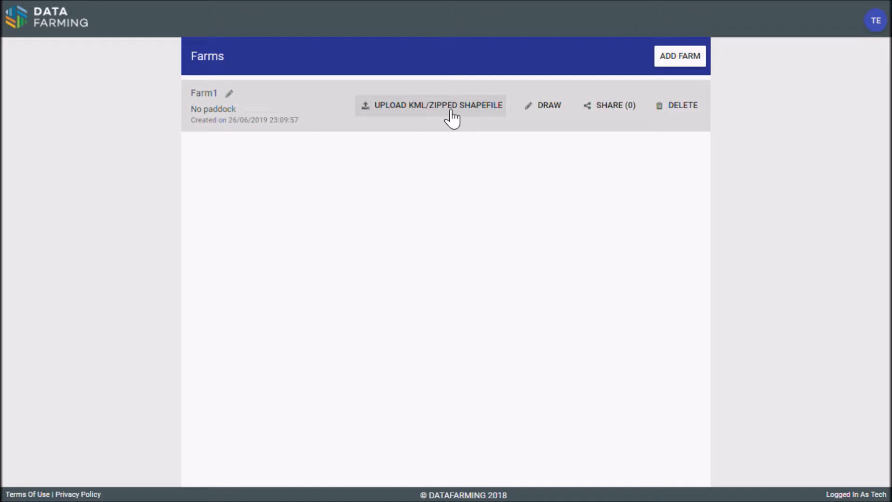
Start drawing paddocks for Farm1 and go to Wagga Wagga NSW, Australia on the map.
left_click(548, 110)
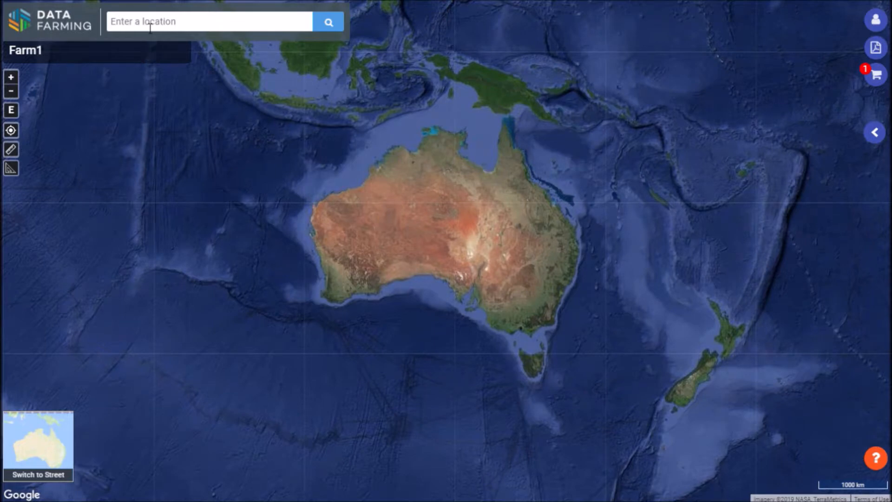
left_click(150, 29)
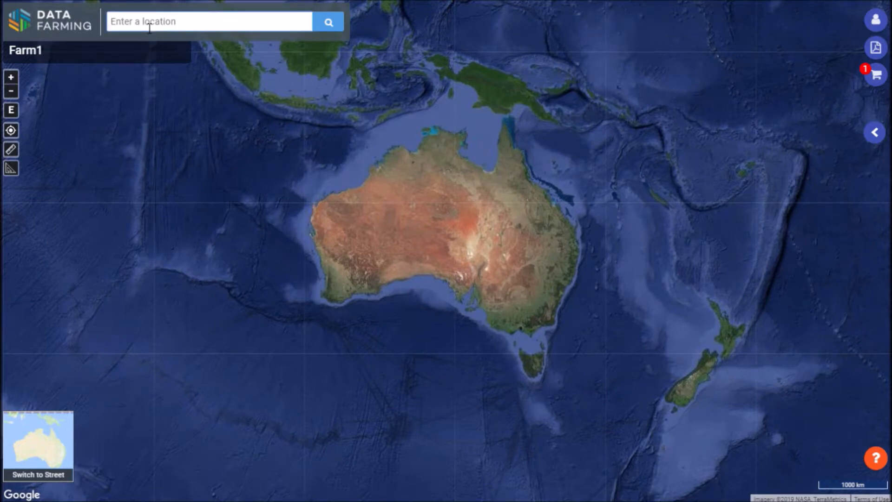
type("wagga")
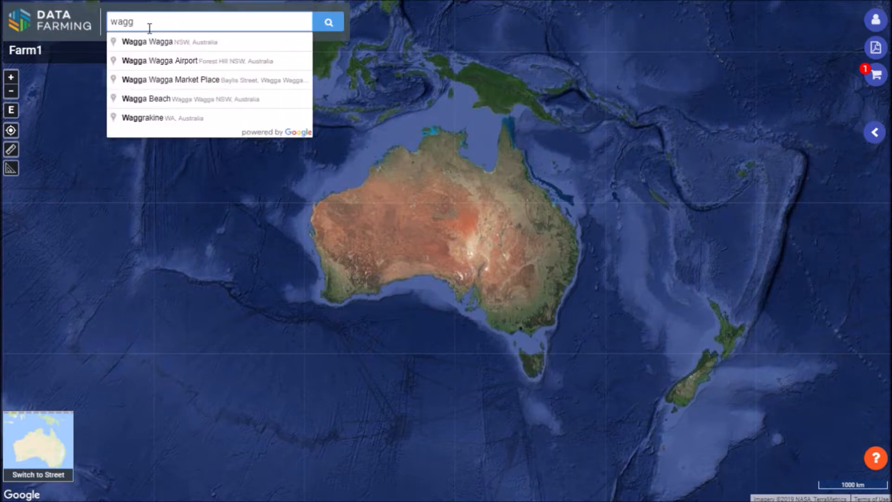
left_click(156, 43)
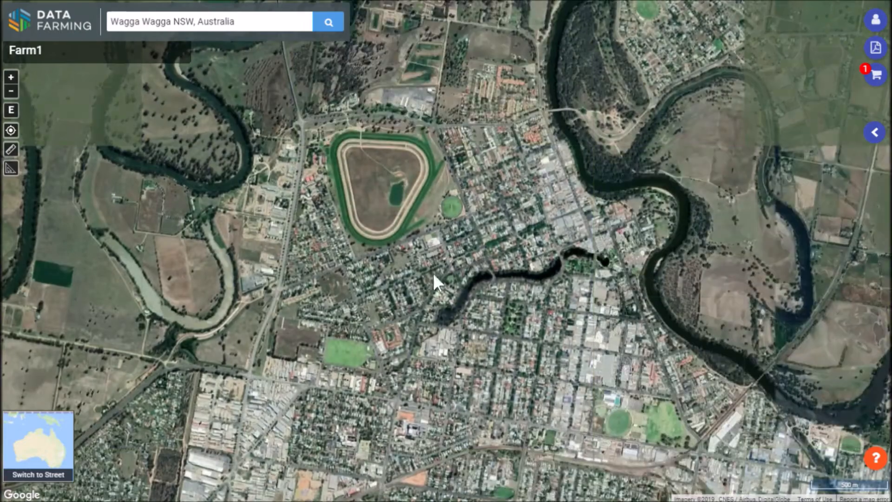
Draw a six-corner paddock boundary around a field north of Wagga Wagga, excluding the tree block at its northwest corner, and finish the drawing.
scroll(452, 285, "down", 1)
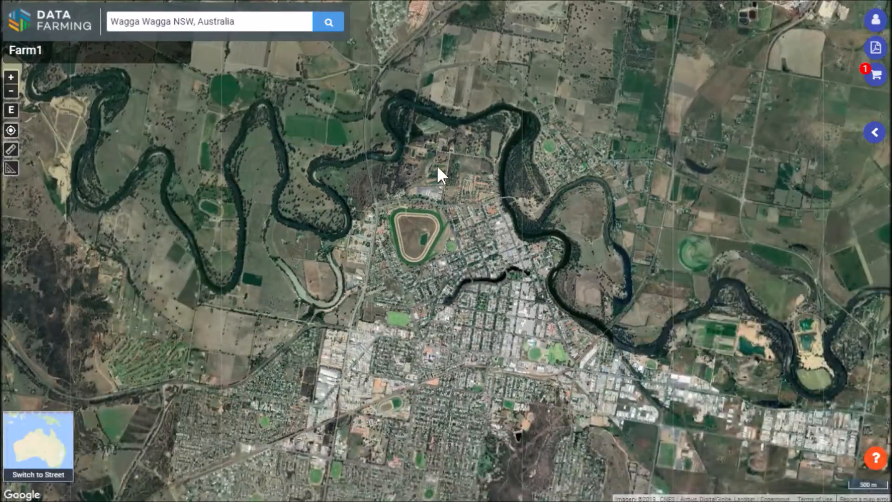
scroll(353, 136, "down", 1)
scroll(335, 140, "down", 1)
left_click_drag(322, 126, 385, 316)
scroll(393, 296, "up", 2)
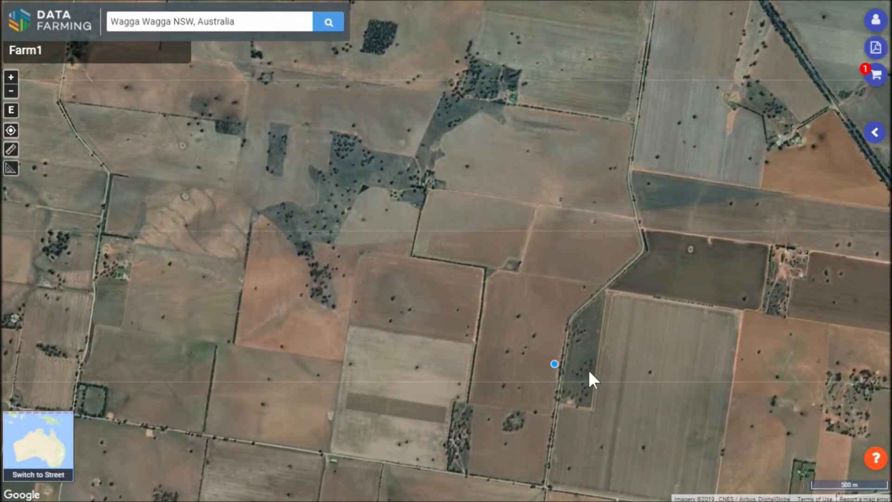
left_click_drag(617, 369, 511, 322)
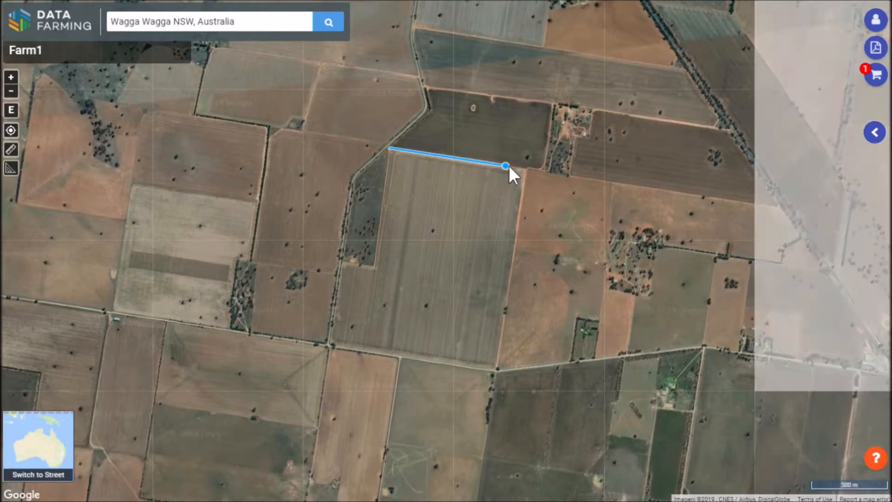
left_click(523, 169)
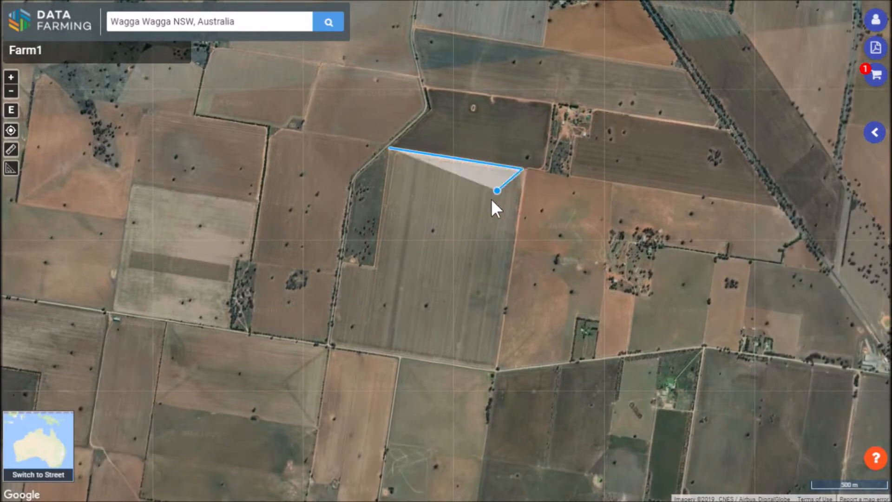
left_click(492, 369)
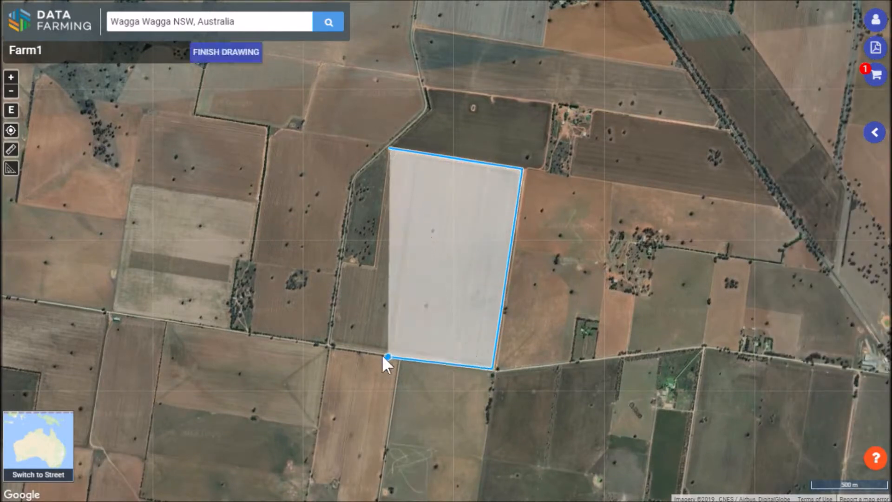
left_click(330, 346)
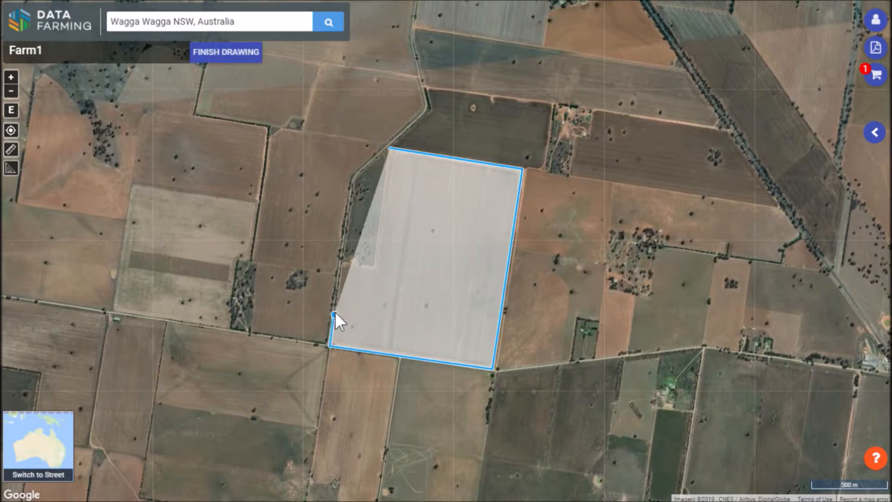
left_click(342, 262)
left_click(374, 266)
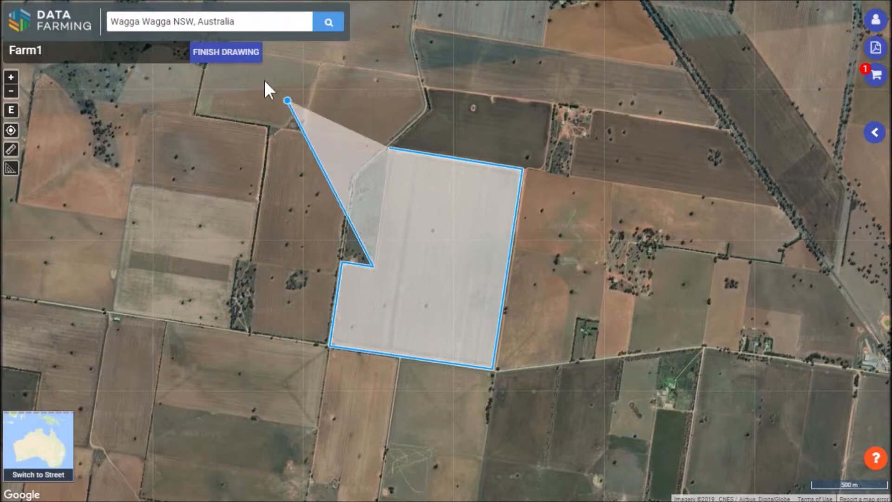
left_click(239, 50)
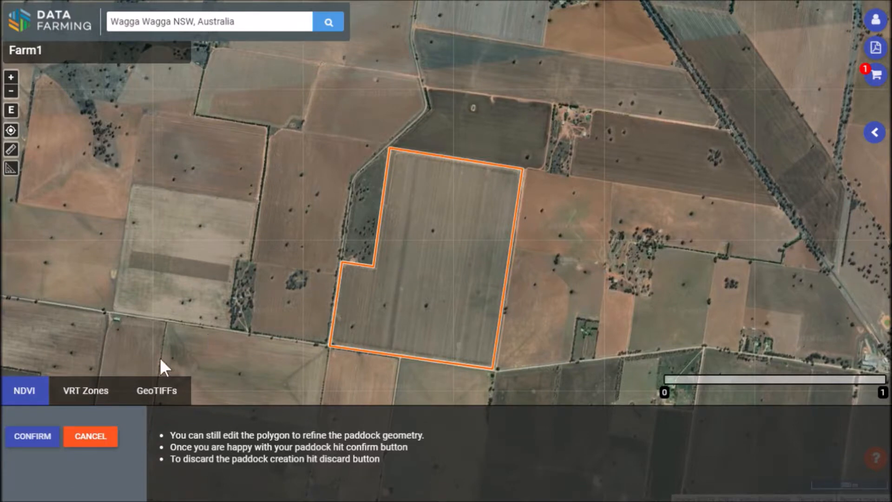
Confirm the drawn paddock with the name Paddock 11 and the crop type Barley.
left_click(33, 444)
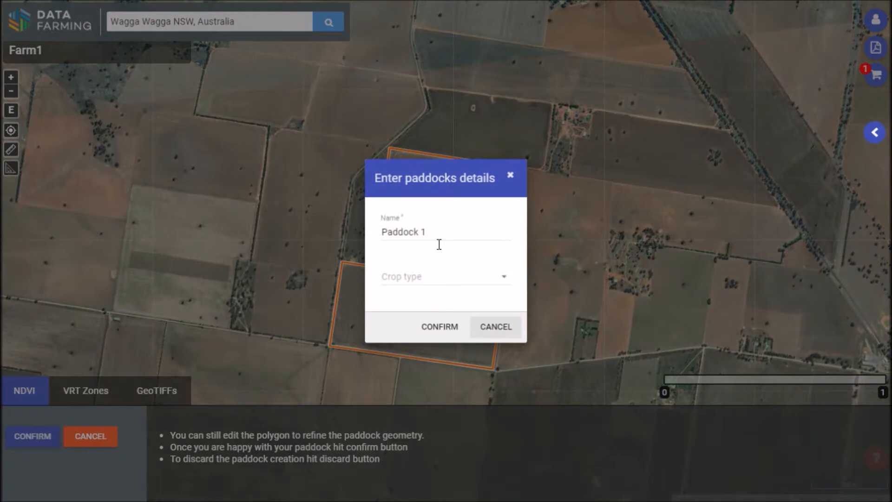
left_click(439, 241)
type("1")
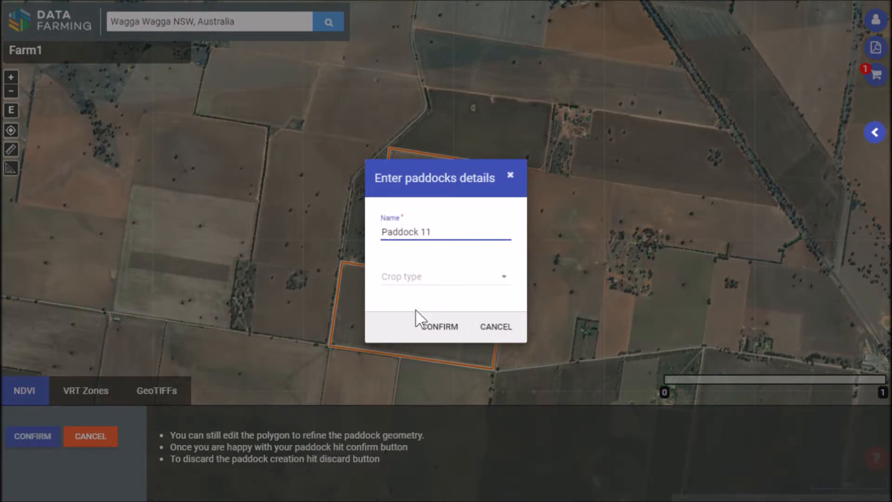
left_click(403, 281)
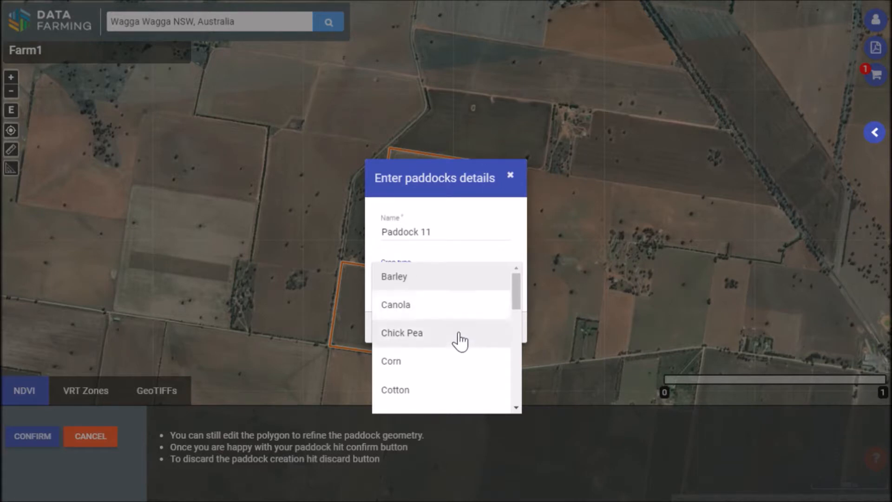
scroll(460, 341, "down", 5)
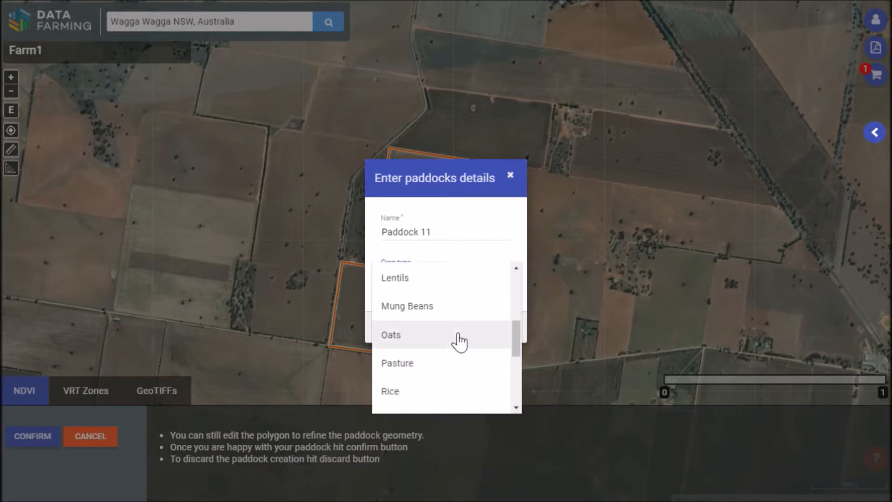
scroll(460, 342, "down", 5)
scroll(462, 384, "up", 6)
scroll(436, 316, "up", 2)
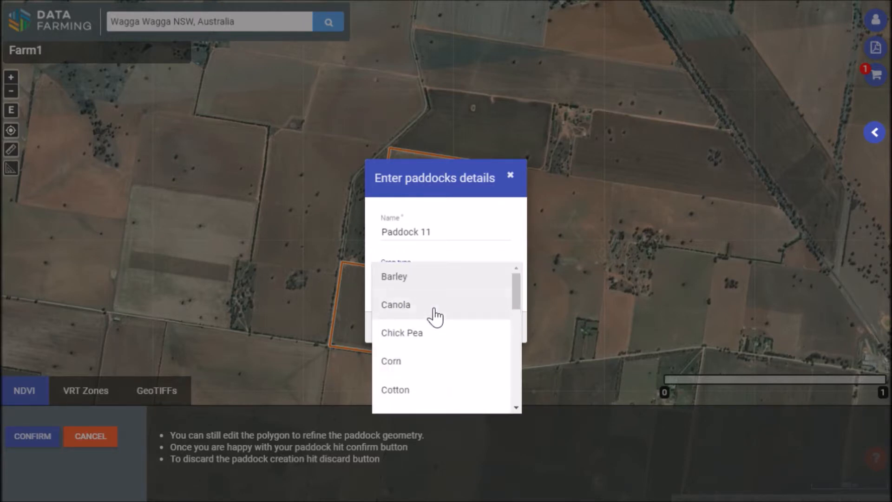
left_click(416, 284)
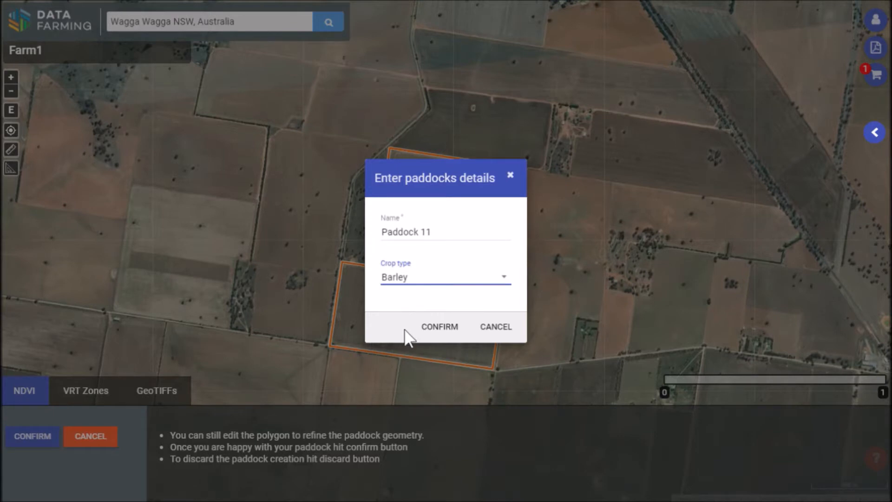
left_click(437, 327)
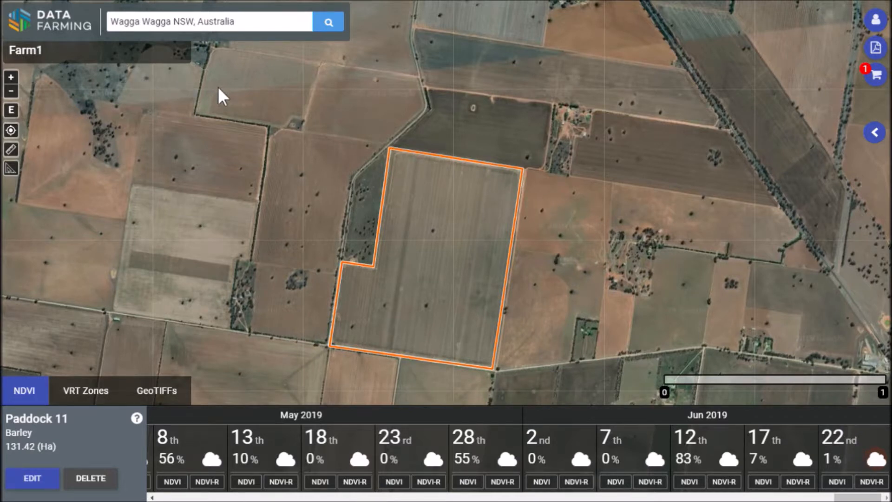
Return to the farm list and reopen Farm1 for drawing another paddock.
left_click(66, 31)
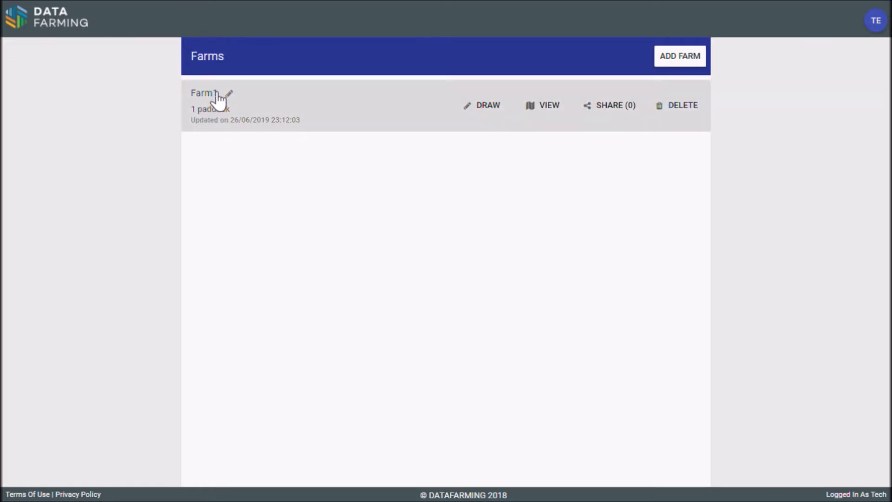
left_click(557, 114)
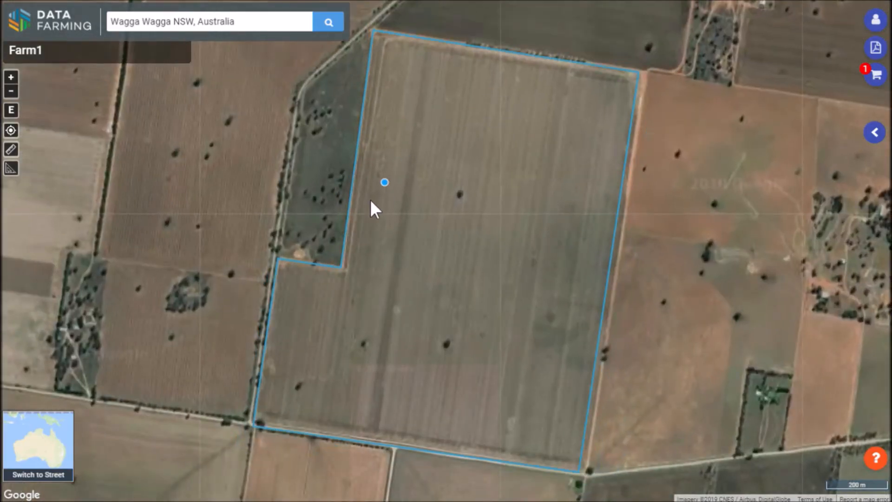
scroll(373, 210, "down", 1)
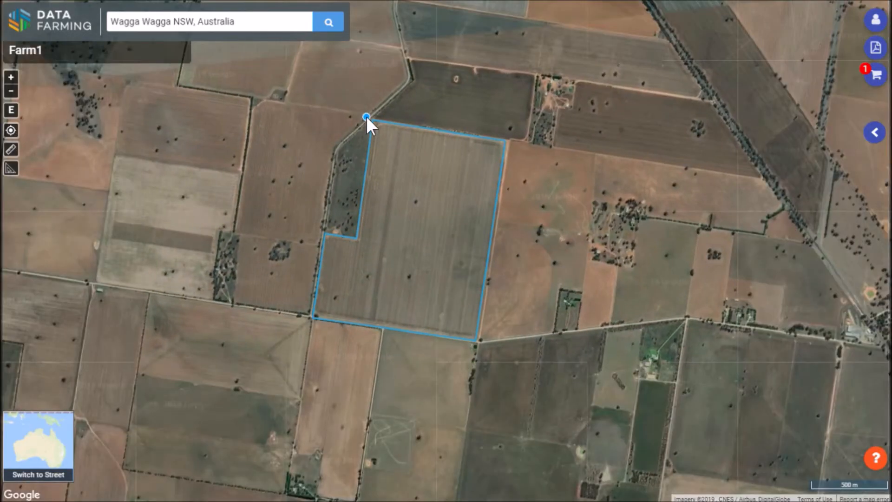
Draw an eight-corner paddock boundary around the field west of Paddock 11, following the road's bend at its northeast corner, and close the shape.
left_click(332, 145)
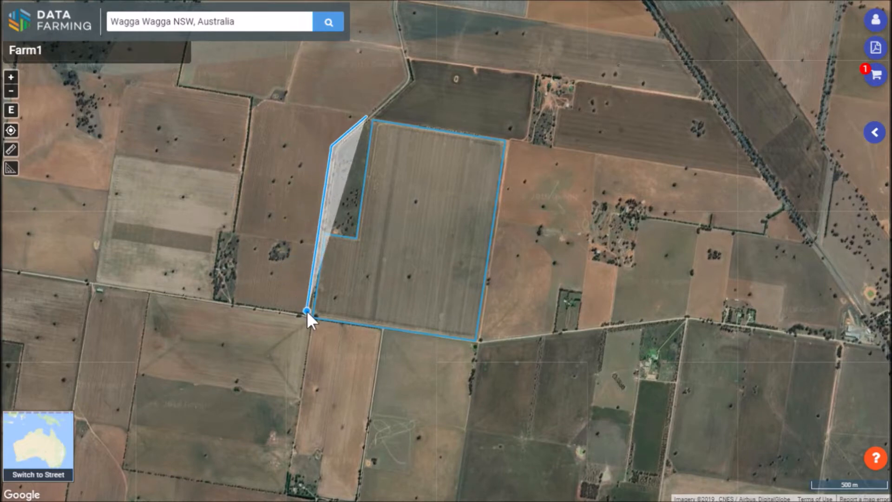
left_click_drag(309, 313, 298, 307)
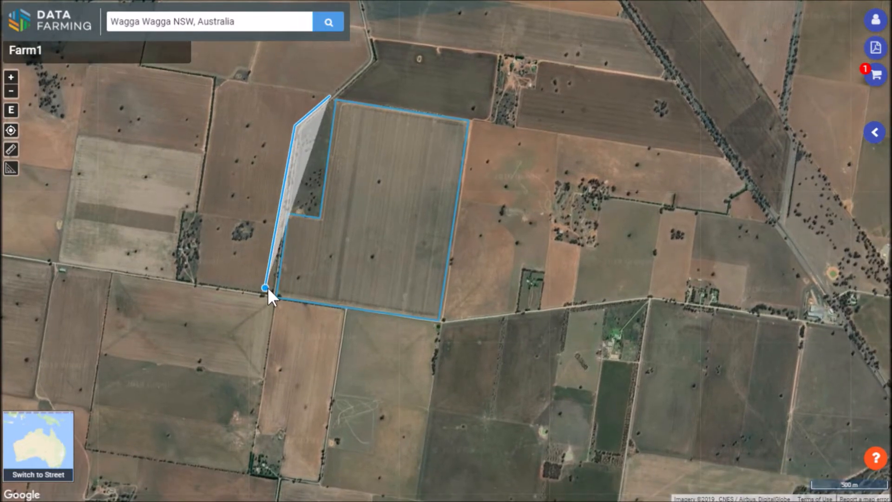
left_click(270, 292)
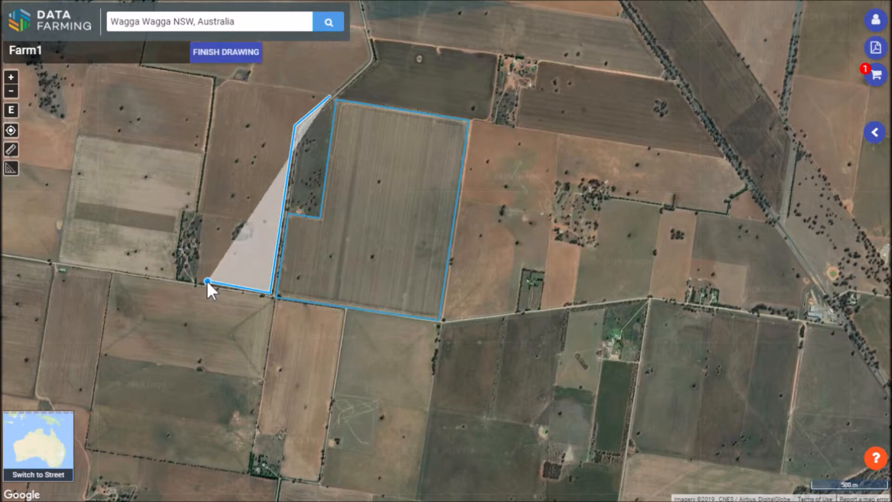
left_click(199, 281)
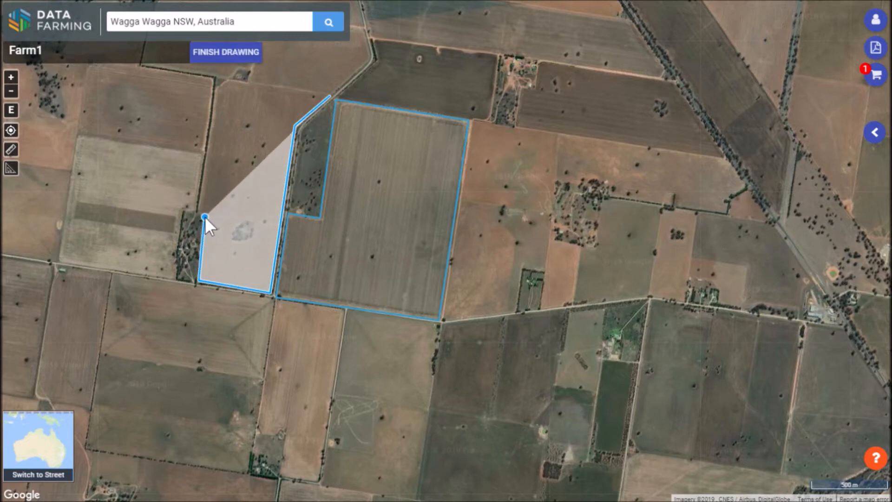
left_click(196, 211)
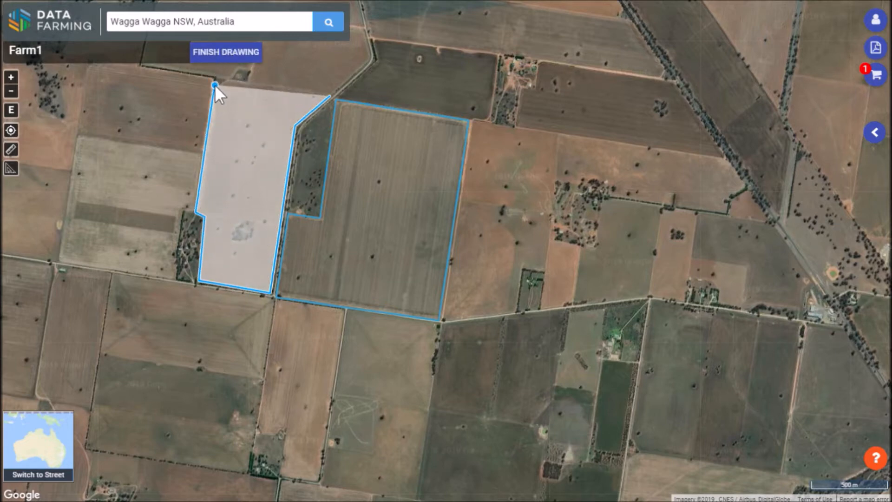
left_click(223, 79)
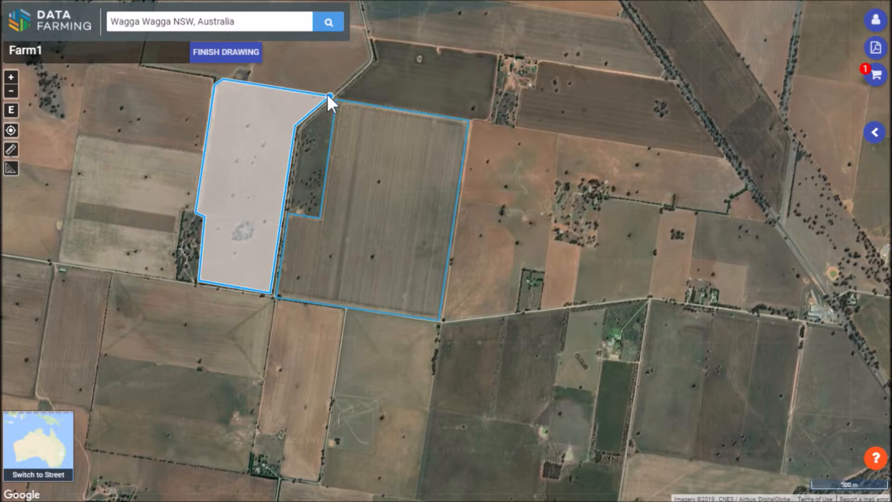
left_click(328, 95)
Confirm the drawn boundary with the name Paddock 12 and the crop type Barley.
left_click(34, 437)
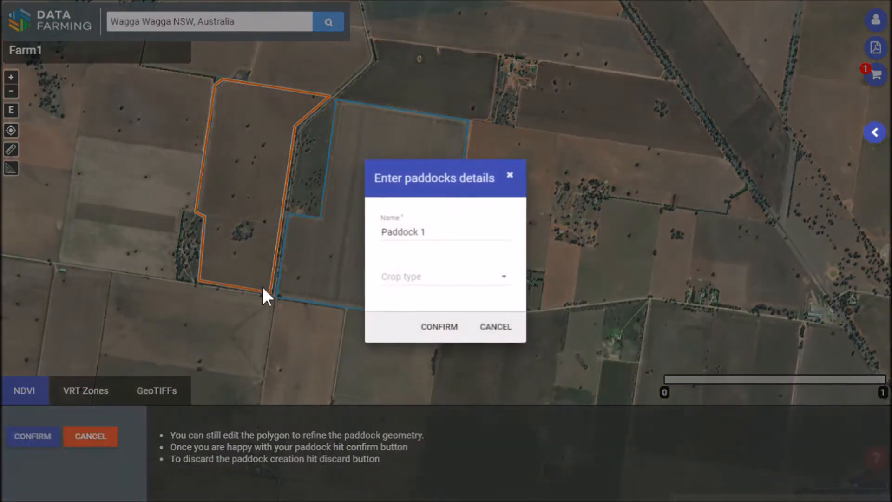
left_click(439, 240)
type("2")
left_click(408, 291)
left_click(408, 285)
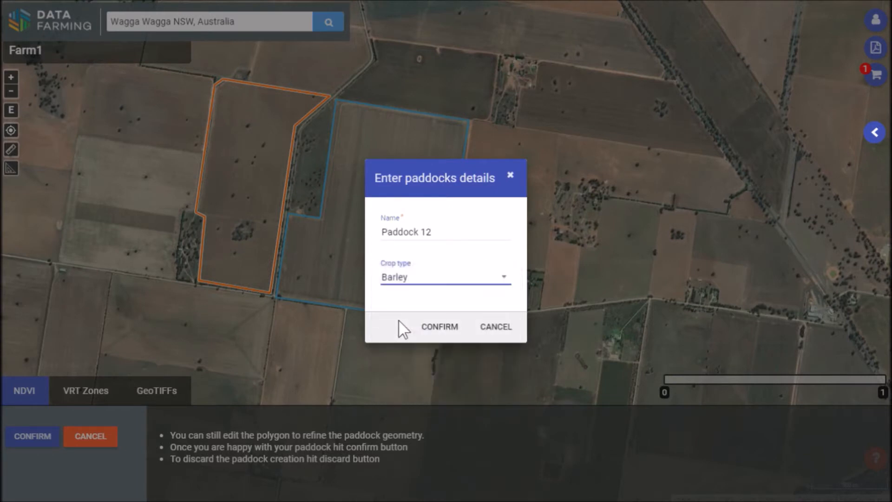
left_click(427, 325)
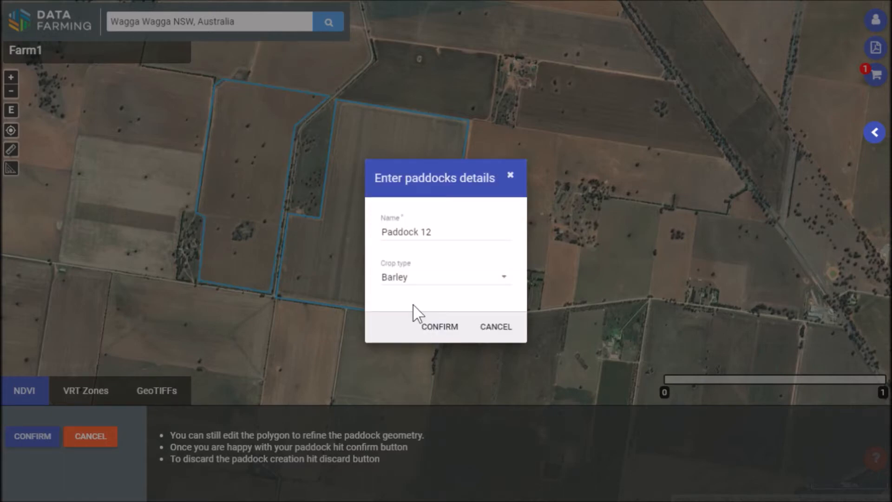
left_click(419, 320)
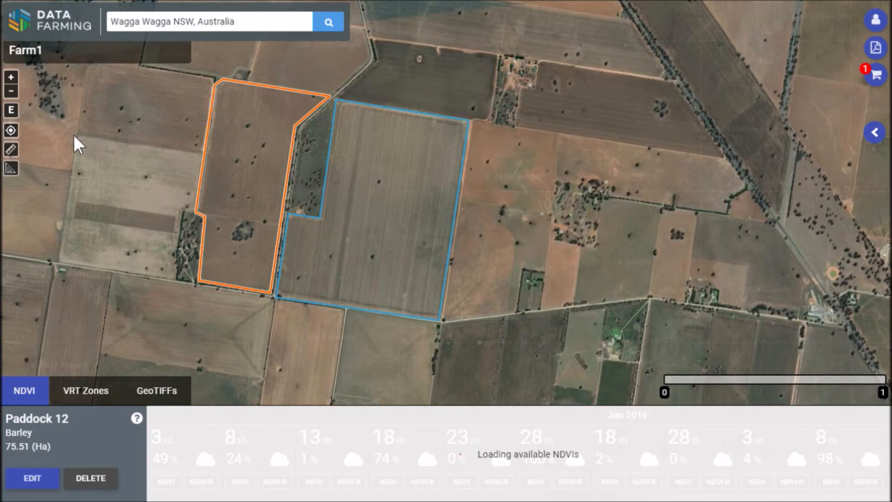
left_click(13, 111)
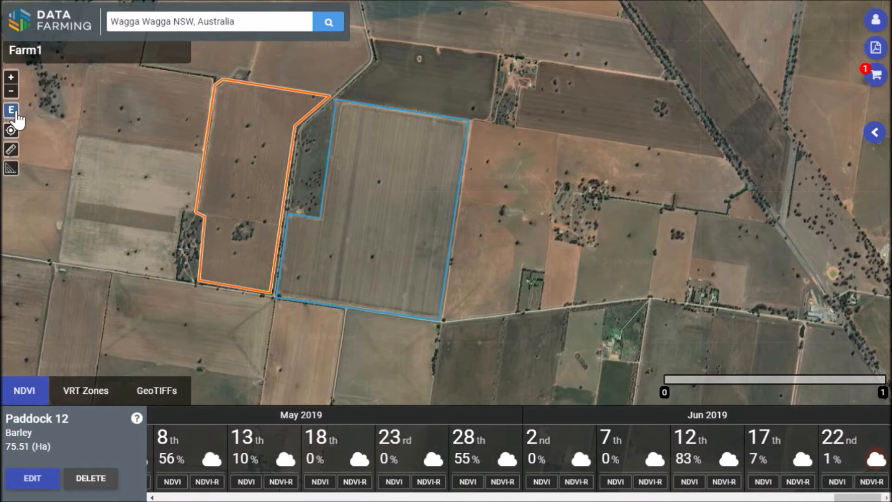
left_click(13, 77)
left_click(18, 92)
Return to the farm list and share Farm1 with another person by entering the recipient's e-mail address.
left_click(67, 27)
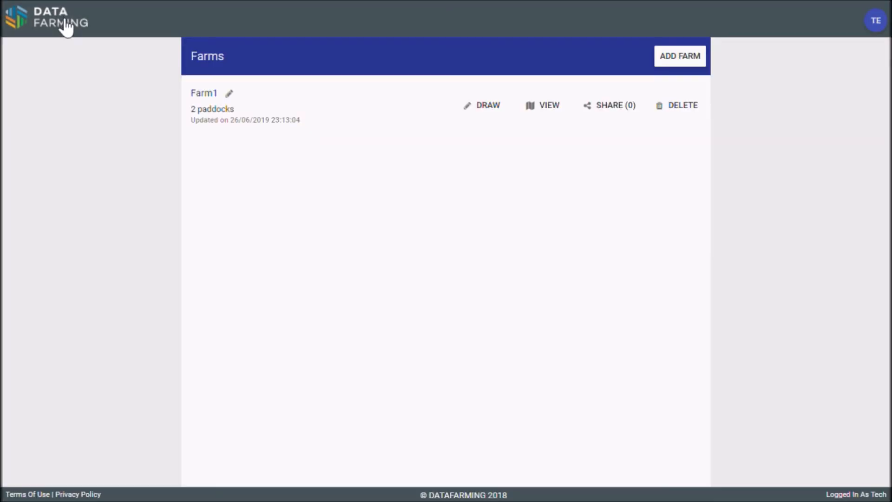
left_click(615, 109)
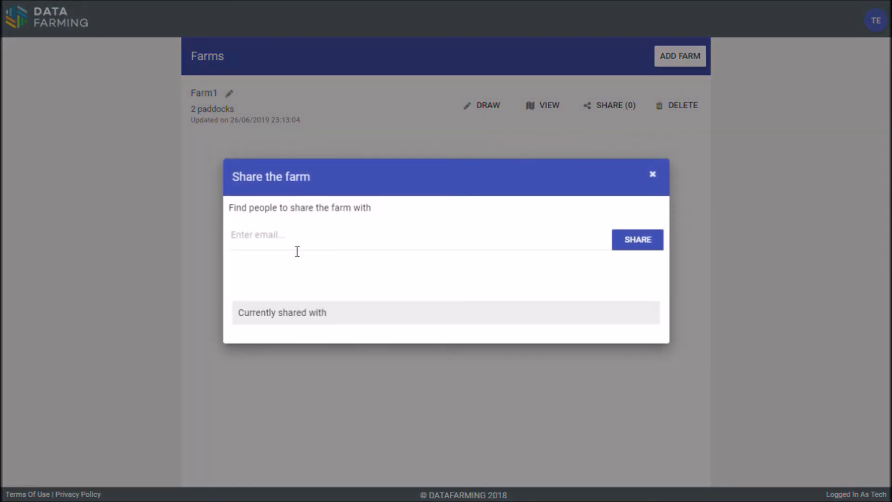
left_click(298, 252)
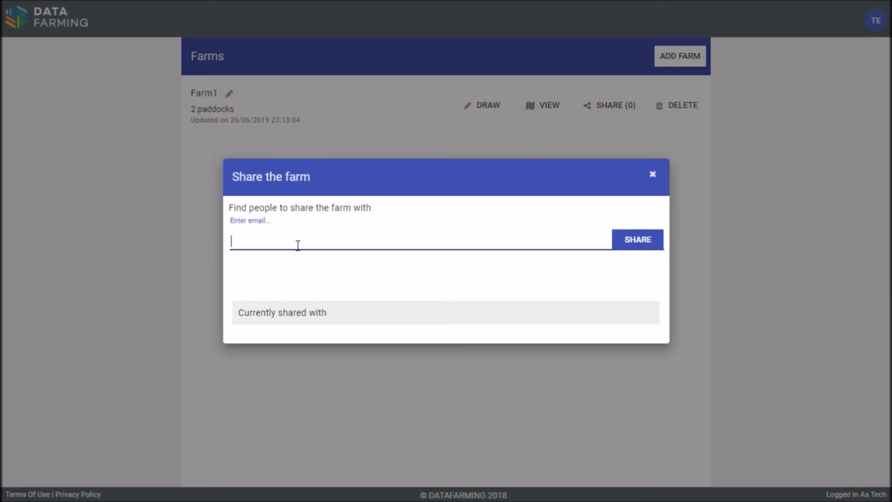
left_click(290, 278)
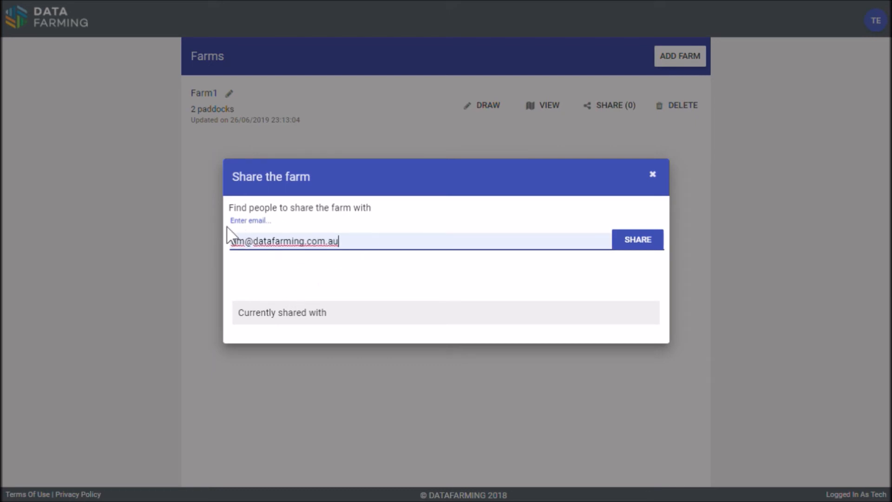
left_click(653, 245)
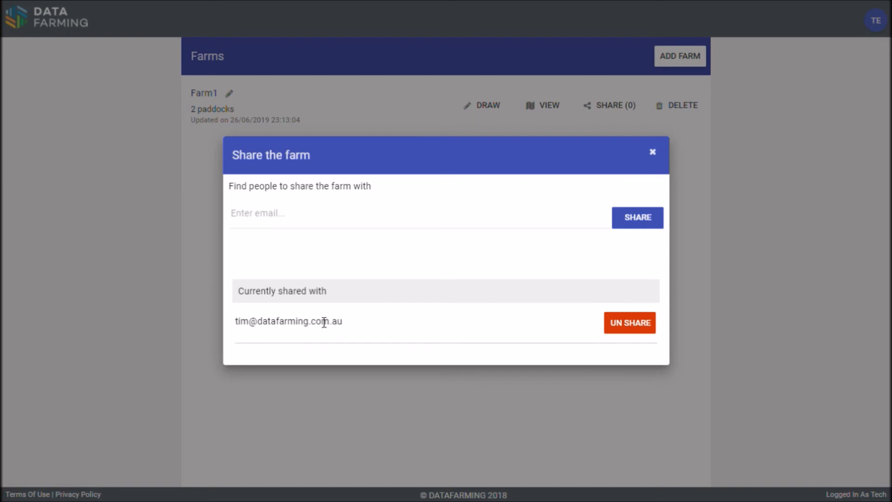
Stop sharing Farm1 with the listed recipient and close the sharing dialog.
left_click(623, 325)
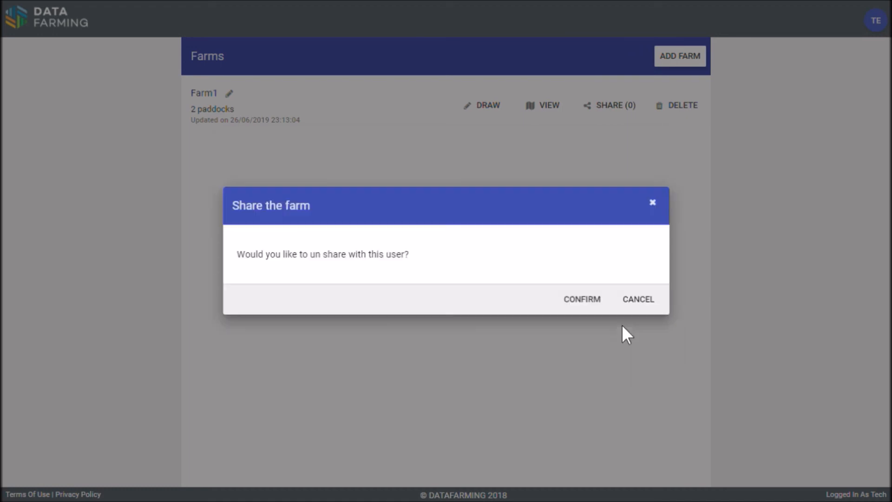
left_click(590, 301)
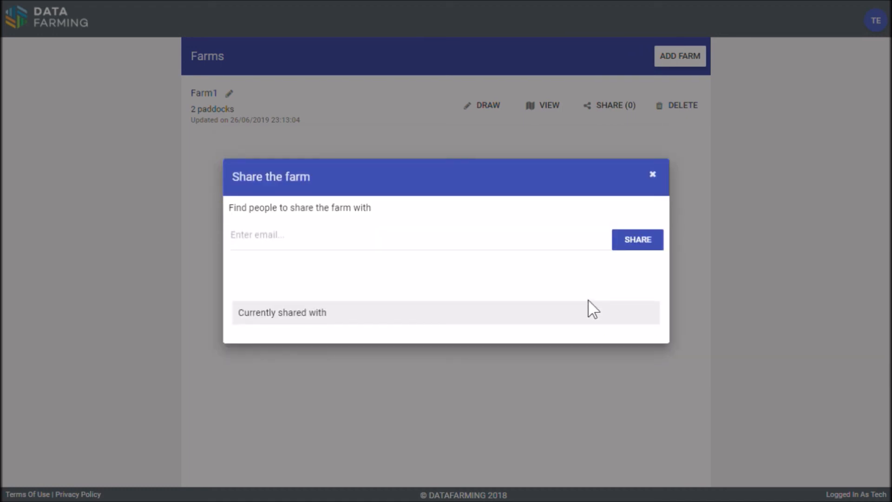
left_click(653, 175)
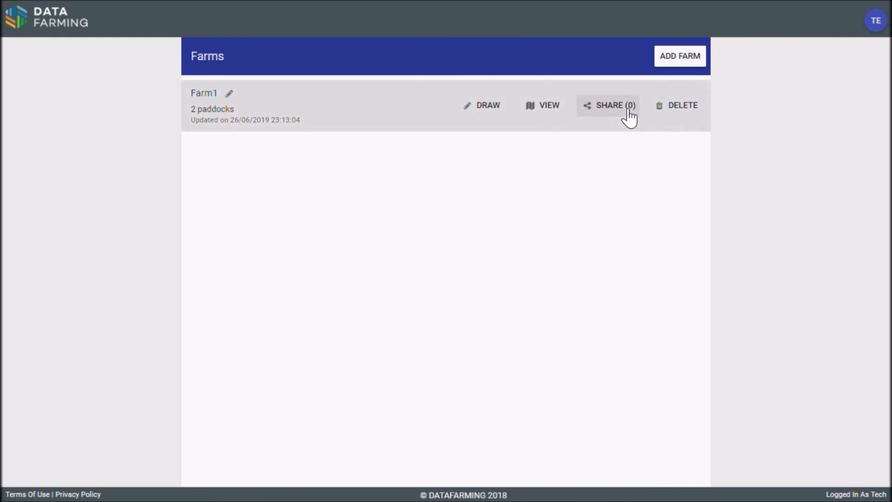
Share Farm1 again using the same recipient's e-mail address and close the sharing dialog.
left_click(628, 111)
left_click(547, 245)
left_click(251, 296)
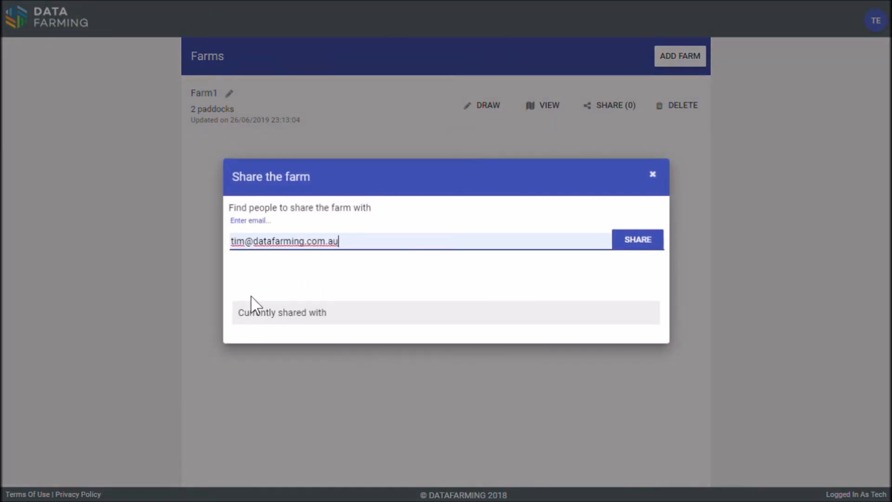
left_click(638, 238)
left_click(653, 152)
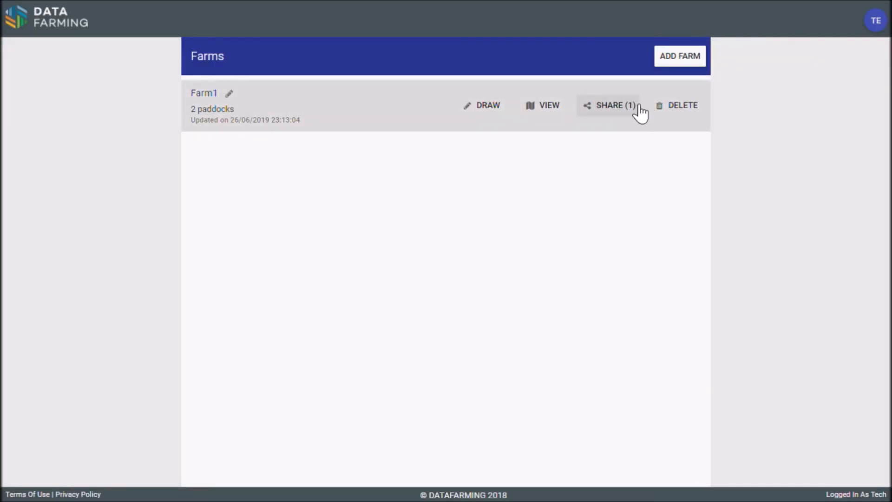
Start deleting Farm1 with DELETE as the confirmation text, and cancel the deletion.
left_click(684, 108)
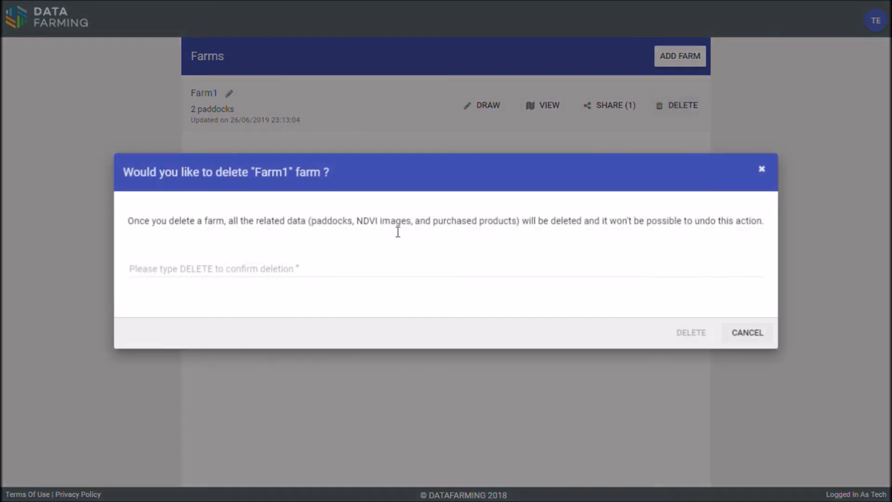
left_click(170, 275)
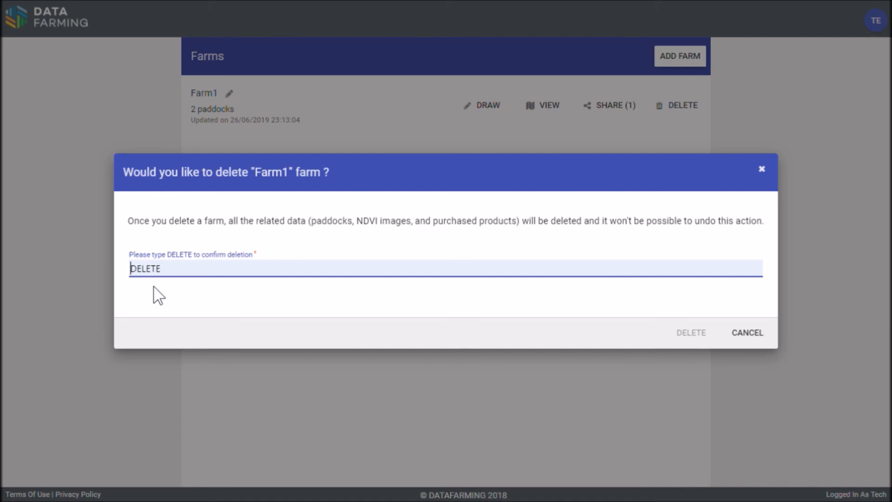
left_click(762, 338)
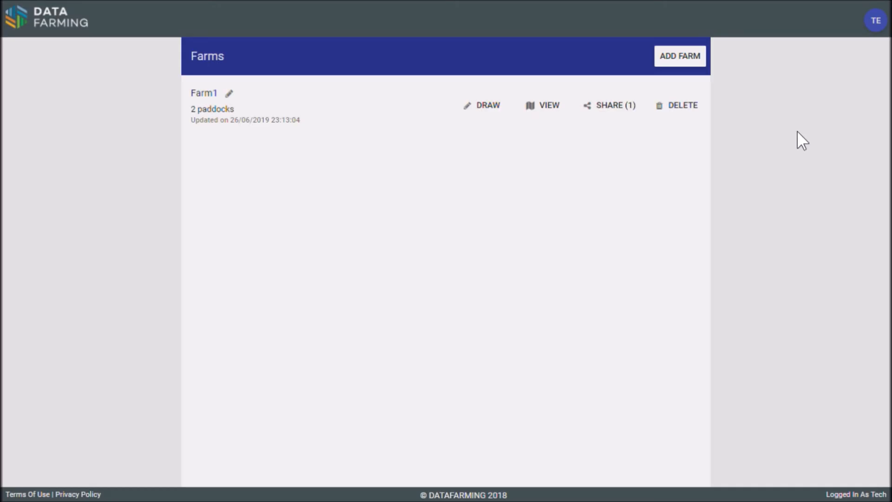